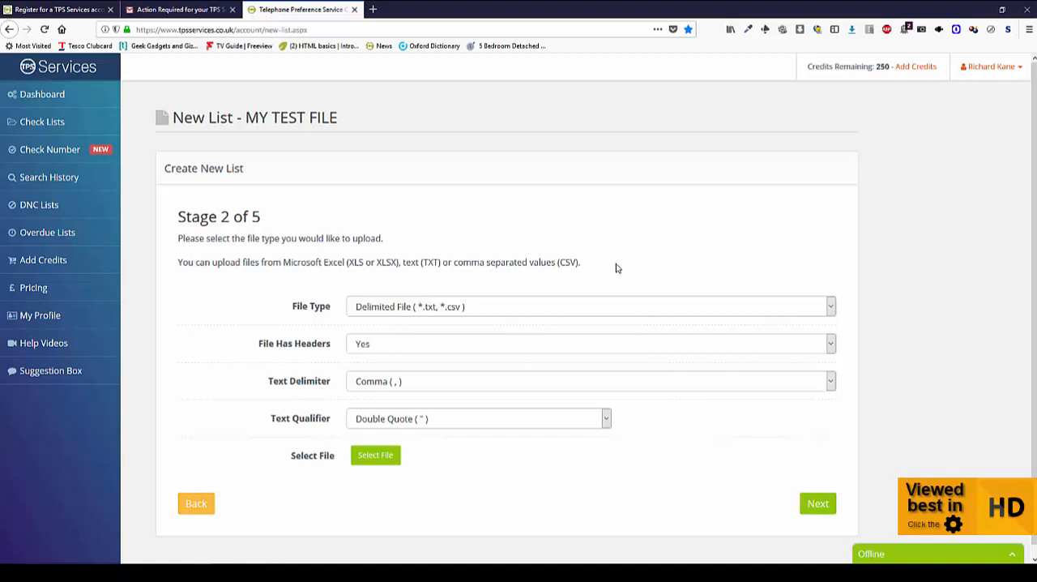
# - Set the file type to Microsoft Excel, select Test Data File.xlsx and upload it
pyautogui.click(582, 307)
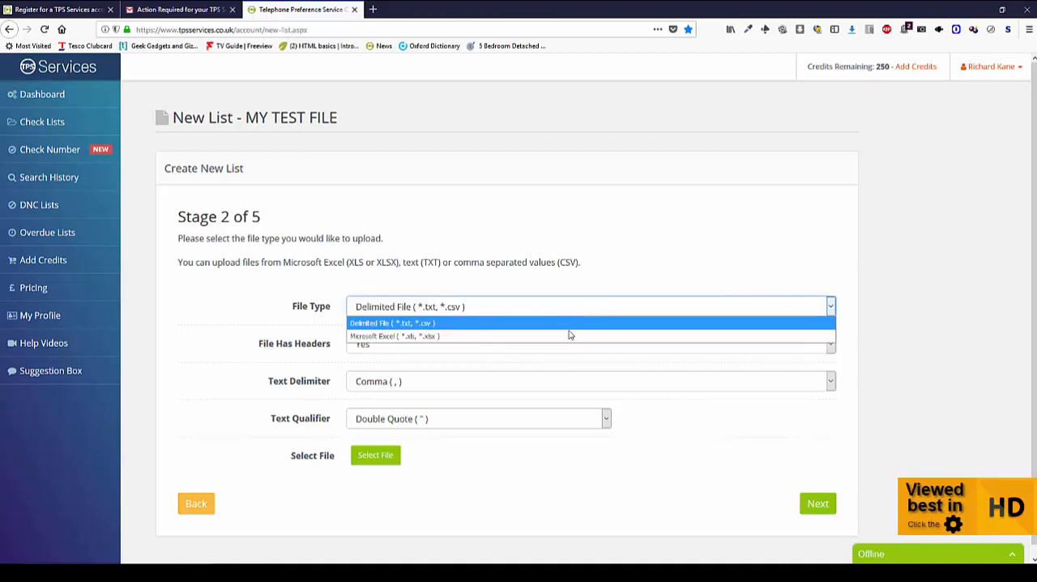
pyautogui.click(570, 331)
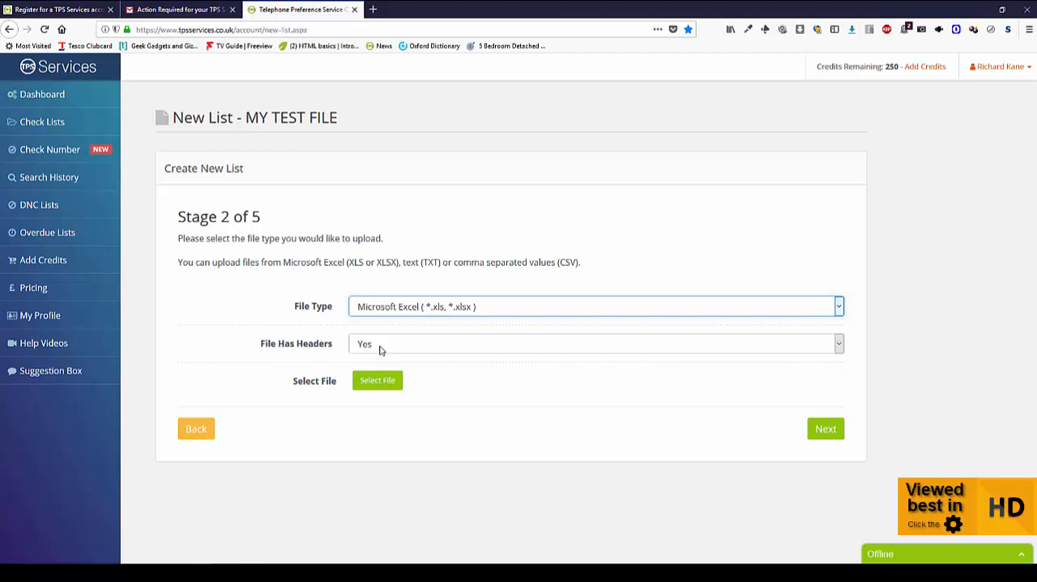
pyautogui.click(387, 386)
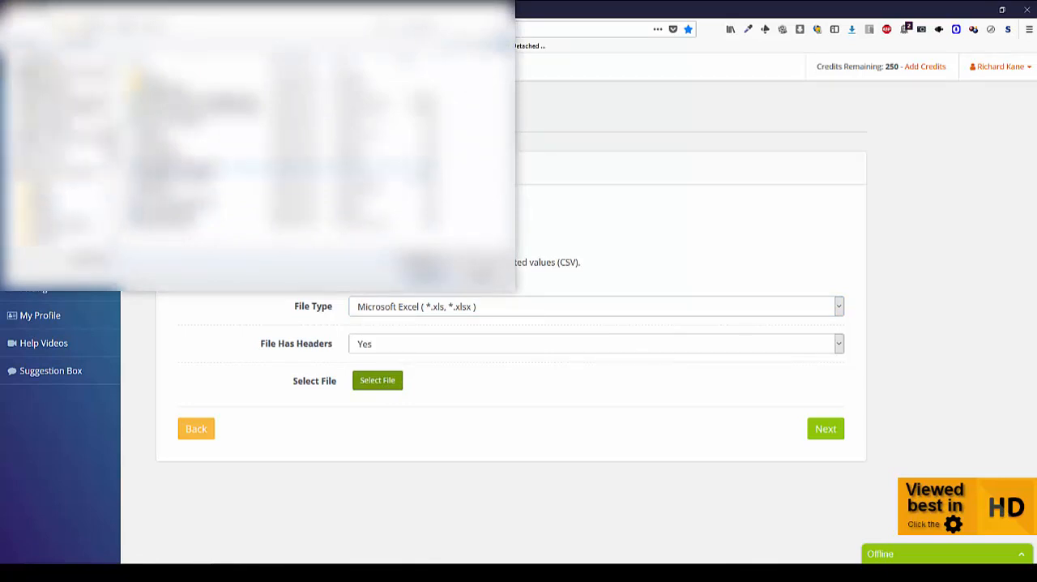
pyautogui.click(65, 172)
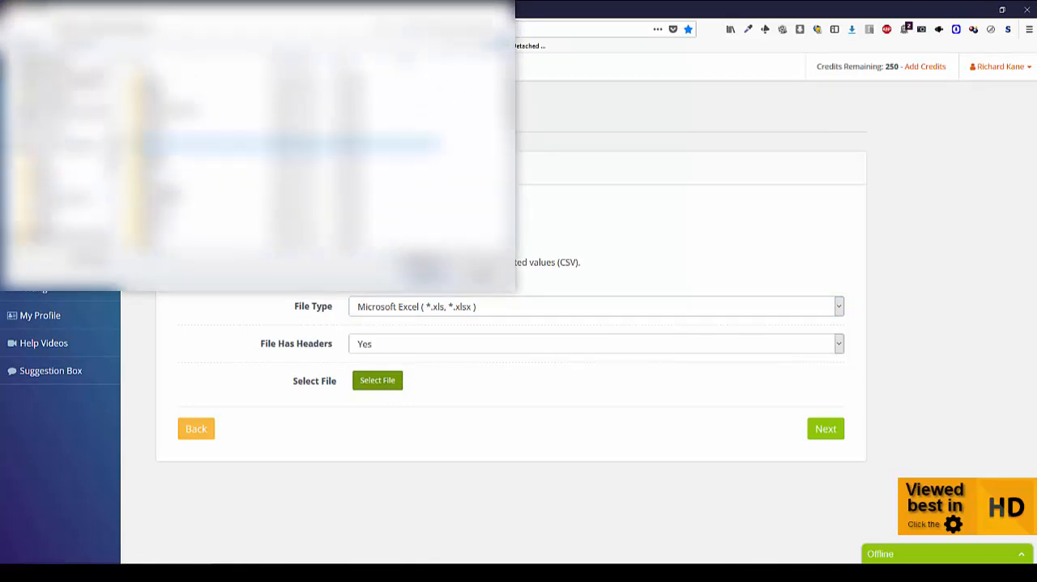
pyautogui.scroll(-2, 283, 148)
pyautogui.scroll(-4, 211, 149)
pyautogui.doubleClick(195, 147)
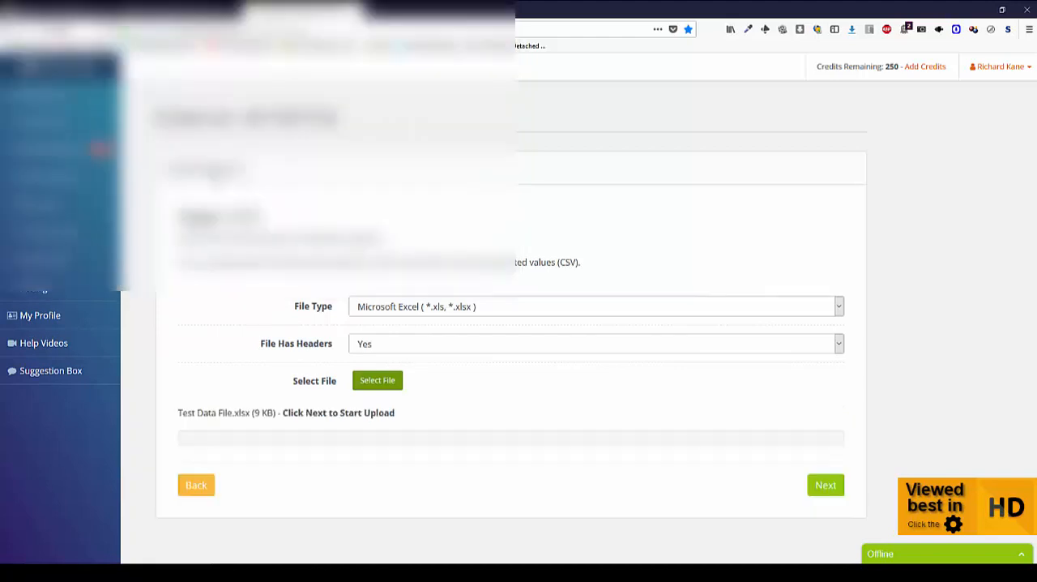
pyautogui.click(825, 486)
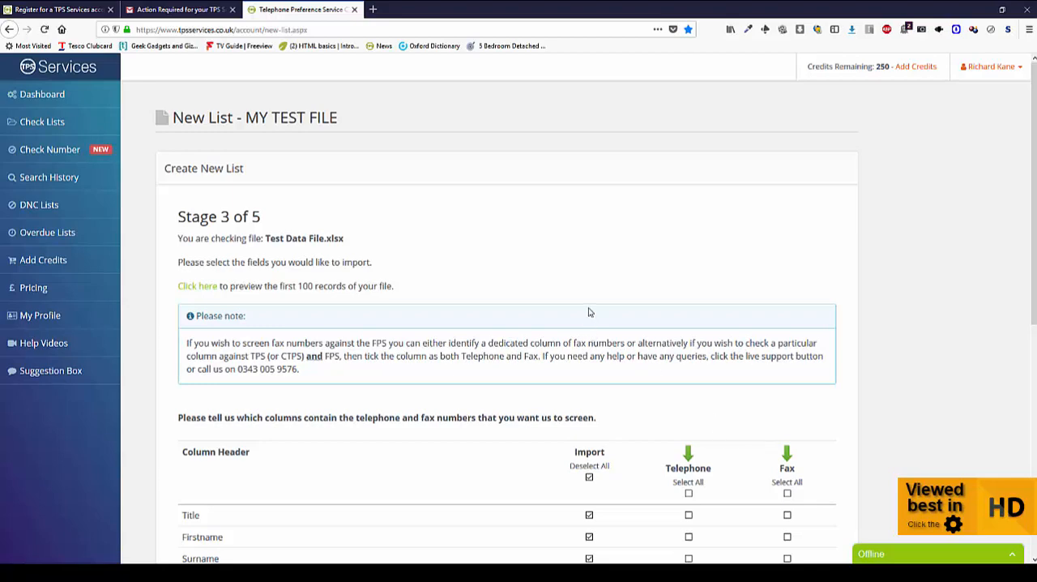
# - Preview the first 100 records of the uploaded file, then close the preview
pyautogui.scroll(-3, 590, 312)
pyautogui.scroll(-3, 589, 312)
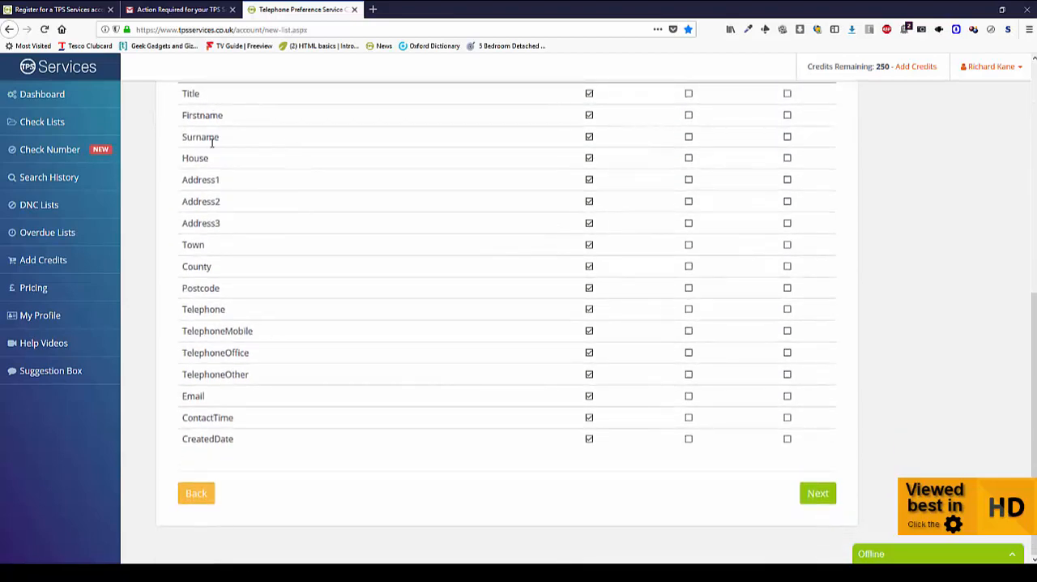
pyautogui.scroll(1, 266, 134)
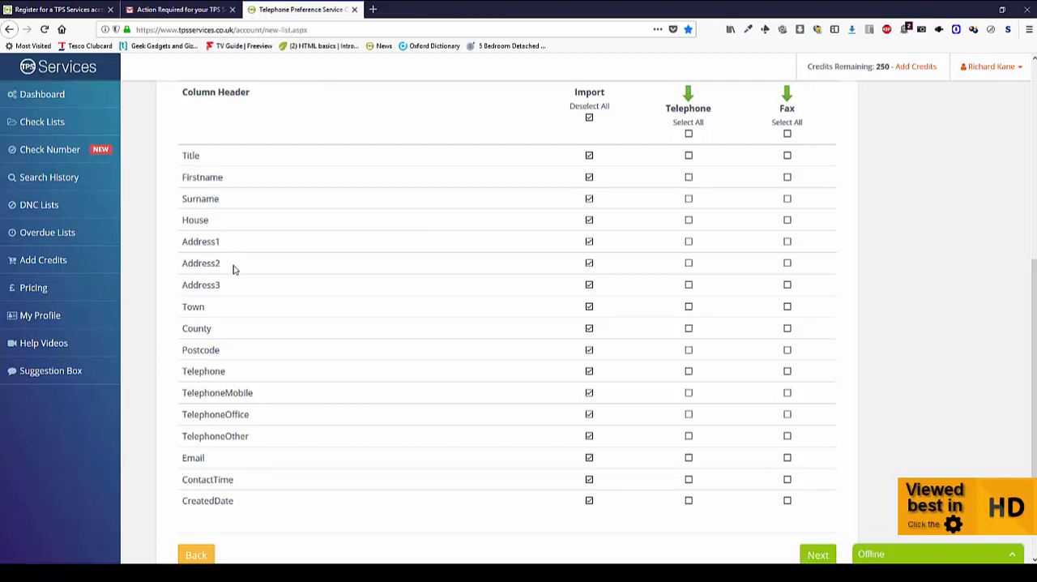
pyautogui.scroll(5, 239, 265)
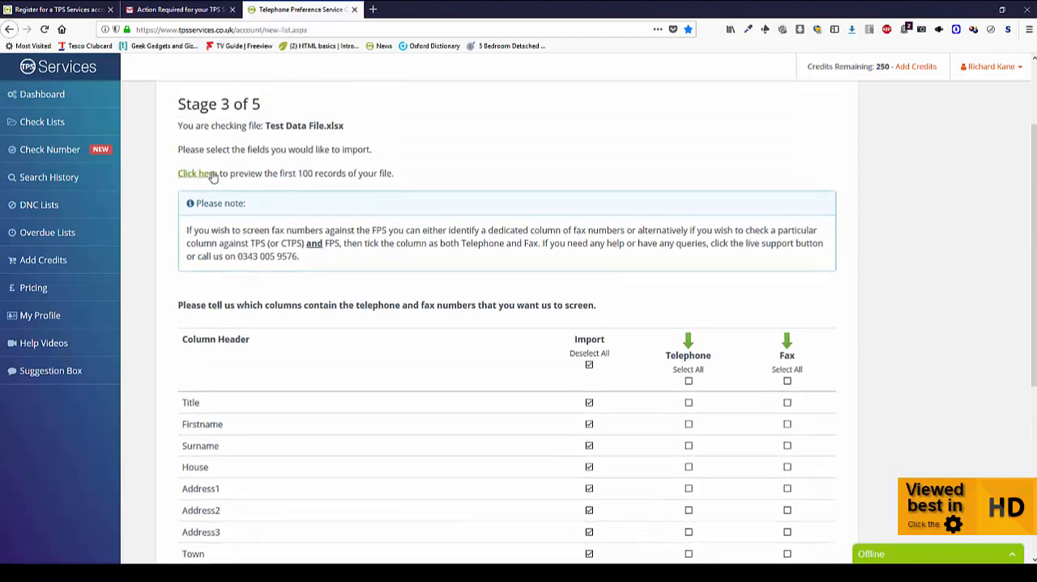
pyautogui.click(198, 174)
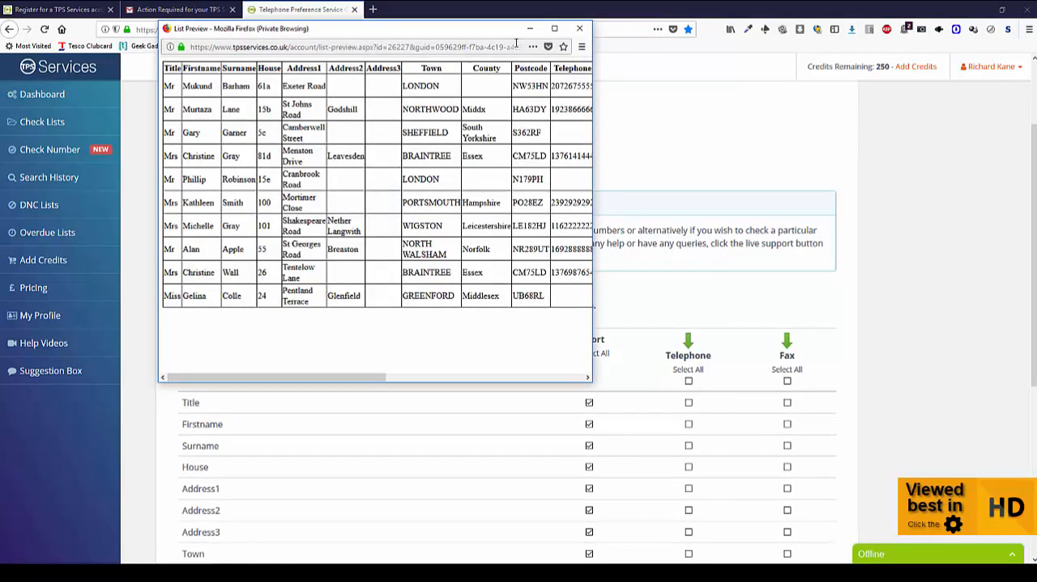
pyautogui.moveTo(403, 383); pyautogui.dragTo(454, 383)
pyautogui.click(580, 28)
# - Tag Telephone, TelephoneMobile, TelephoneOffice and TelephoneOther as telephone columns, and import the list with all columns included
pyautogui.scroll(-3, 592, 302)
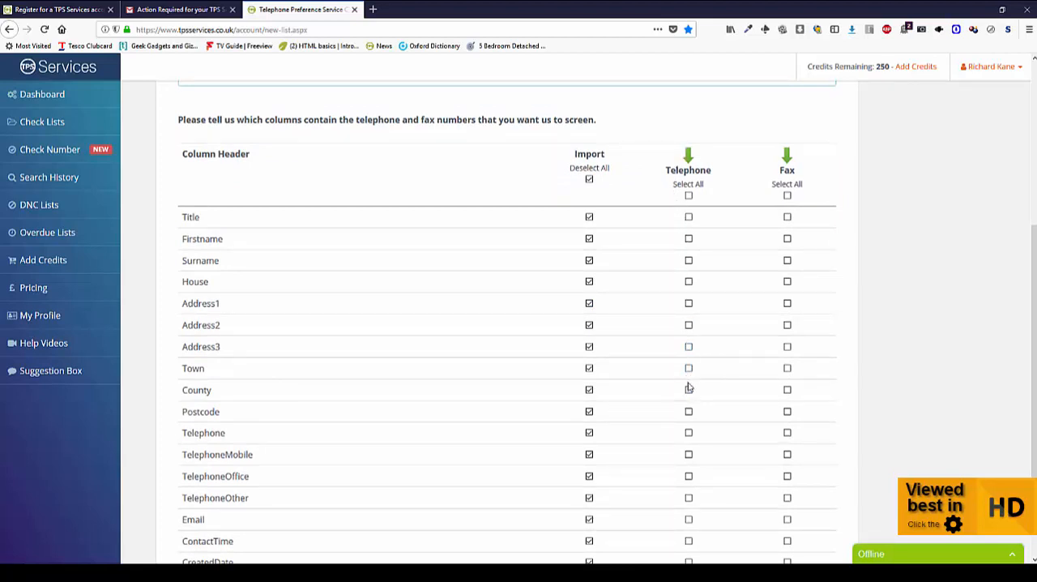
pyautogui.click(689, 434)
pyautogui.click(689, 456)
pyautogui.click(689, 477)
pyautogui.click(689, 499)
pyautogui.scroll(-1, 567, 458)
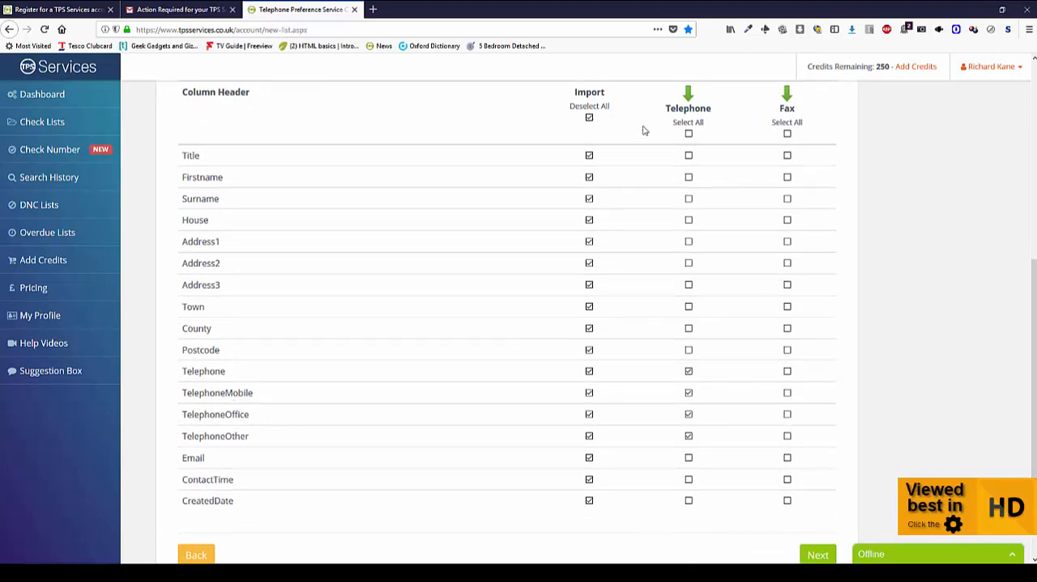
pyautogui.scroll(1, 618, 100)
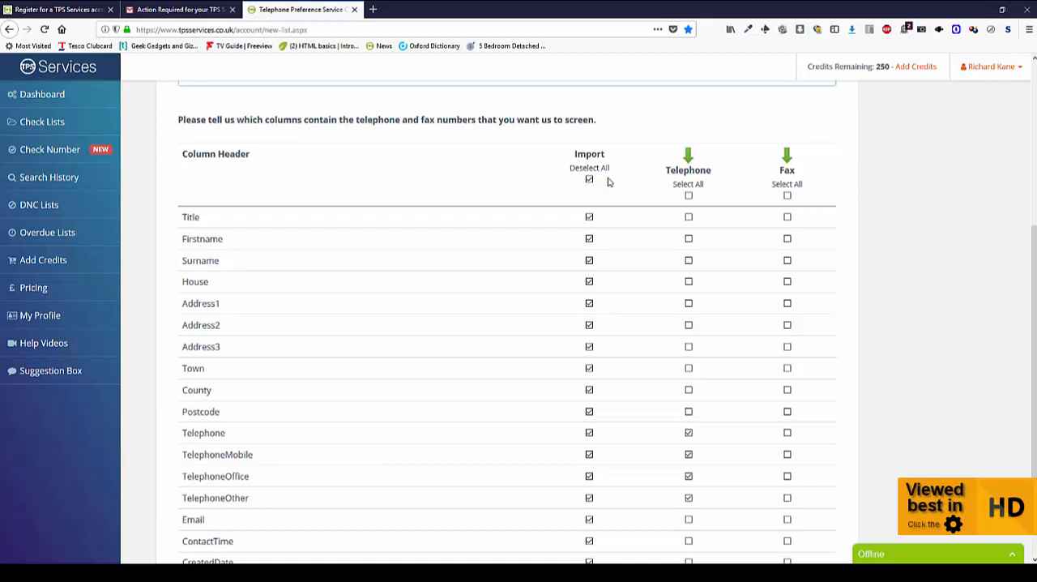
pyautogui.scroll(-3, 615, 185)
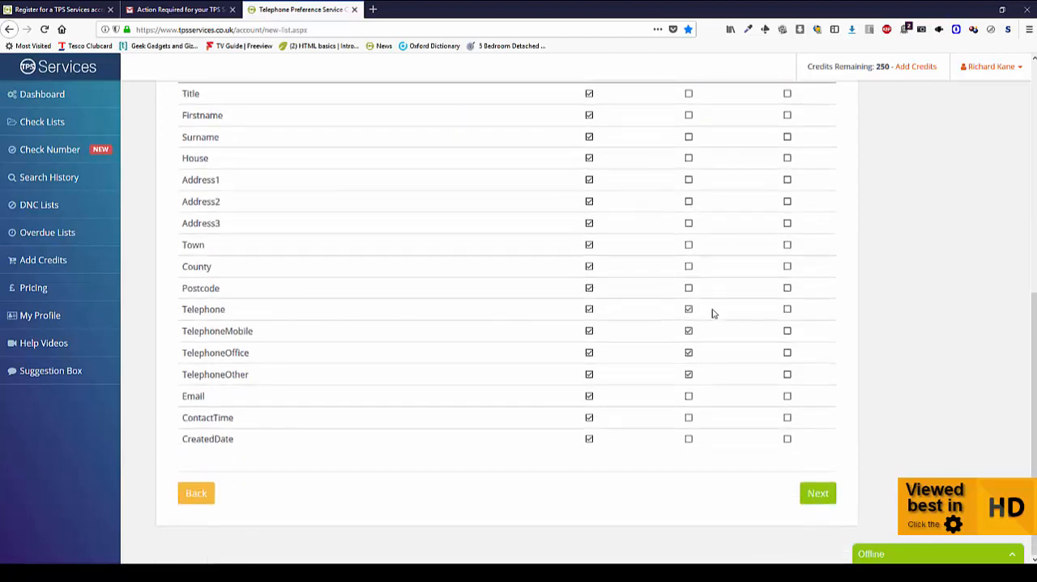
pyautogui.click(817, 493)
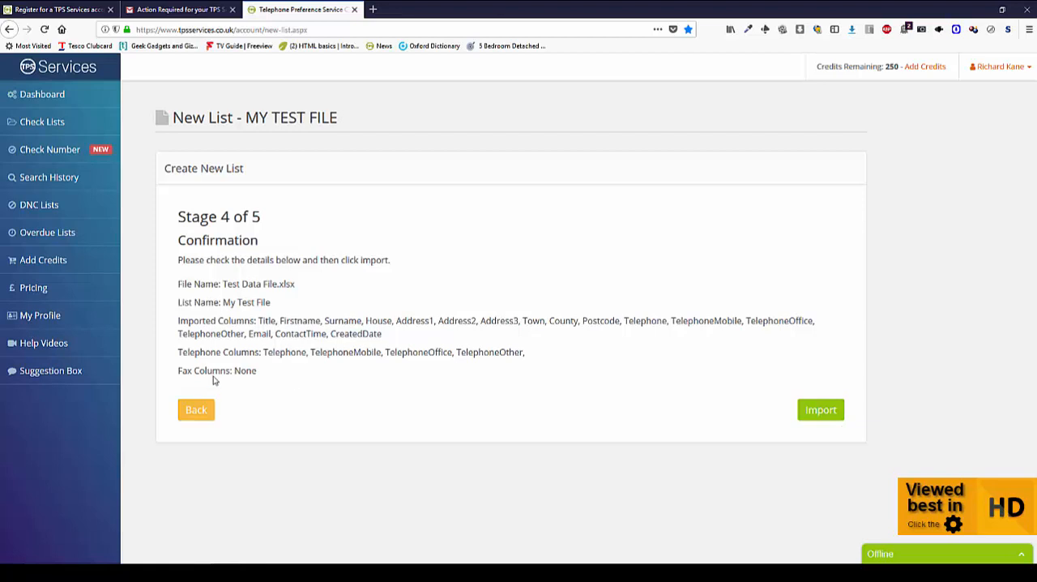
pyautogui.click(826, 412)
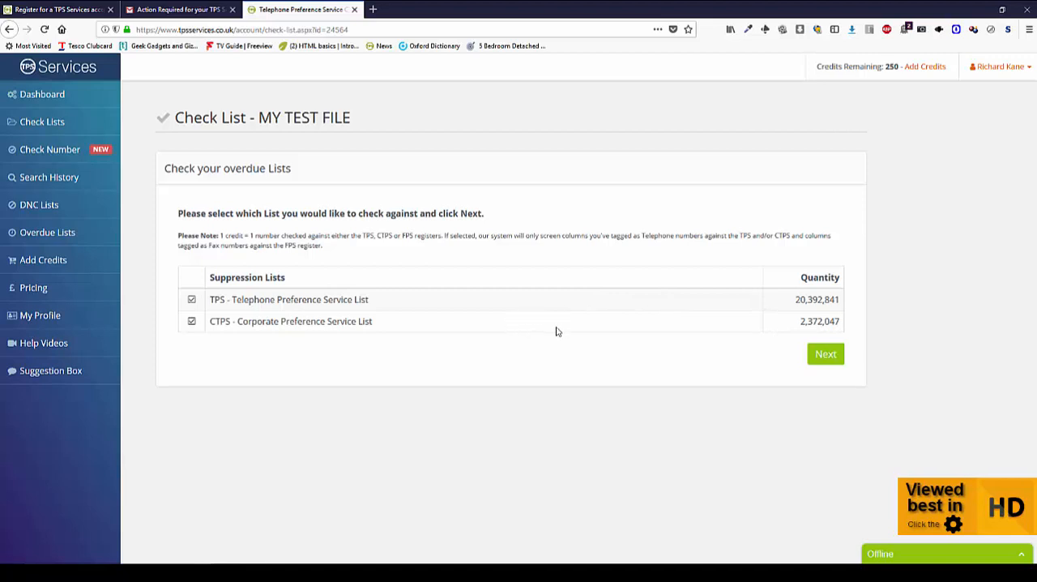
# - Exclude the CTPS list from the check and proceed with only the TPS list selected
pyautogui.click(192, 322)
pyautogui.moveTo(796, 302); pyautogui.dragTo(839, 323)
pyautogui.click(791, 328)
pyautogui.click(824, 356)
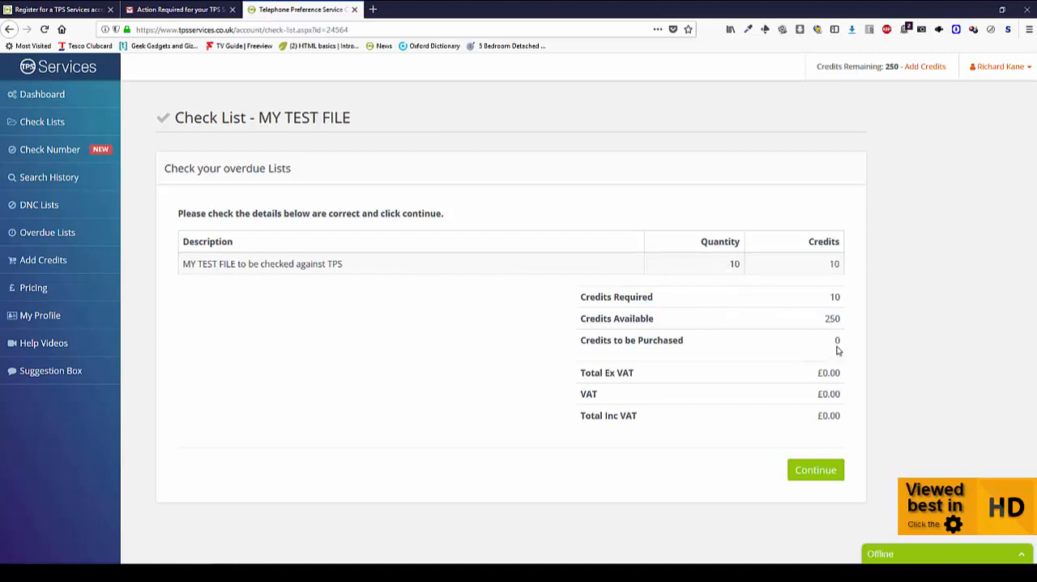
# - Accept the credit summary, agree to the Terms and Conditions and submit the order to run the check
pyautogui.click(815, 471)
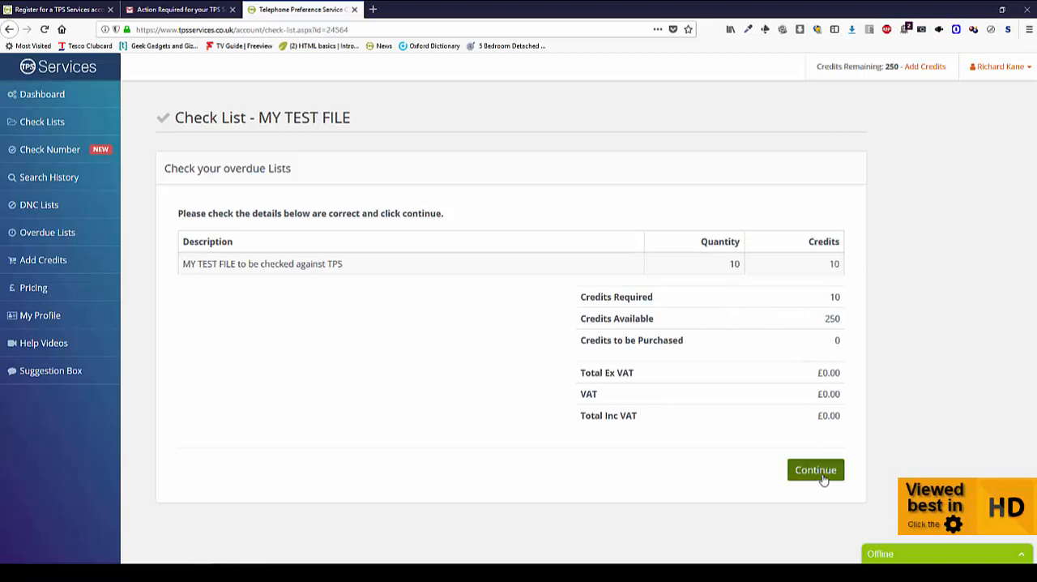
pyautogui.scroll(-5, 823, 479)
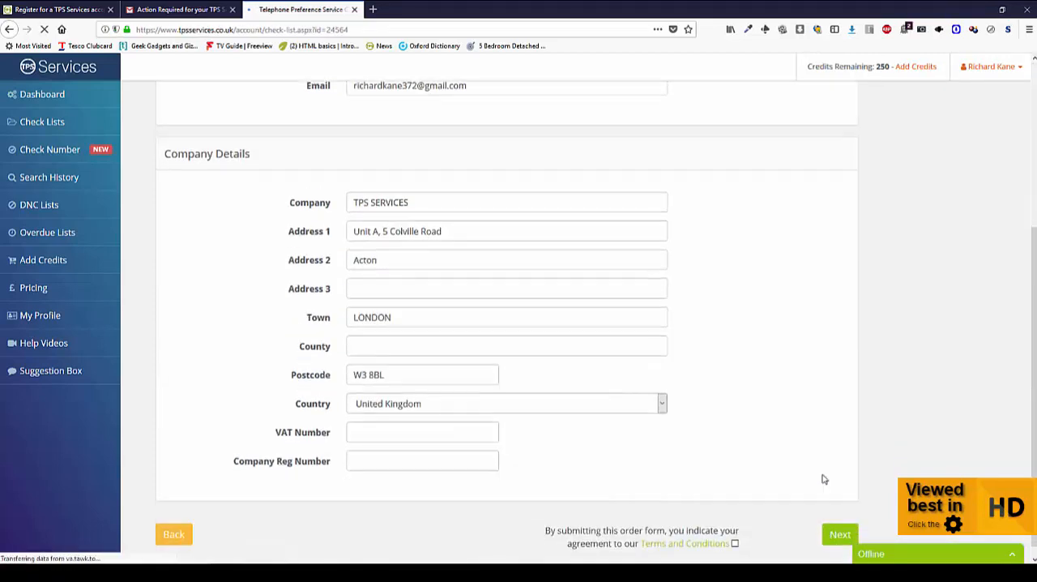
pyautogui.click(735, 532)
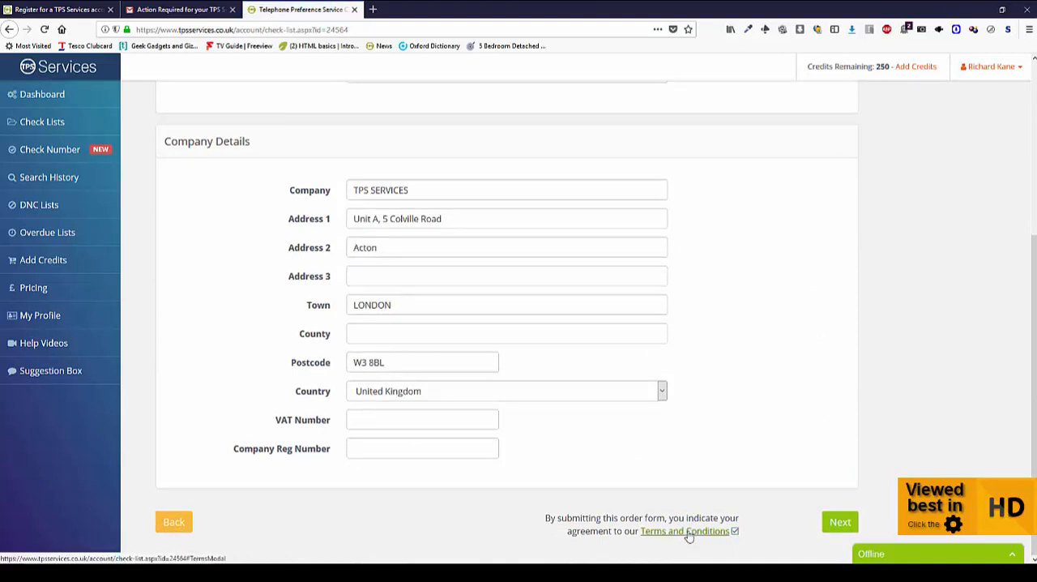
pyautogui.click(847, 528)
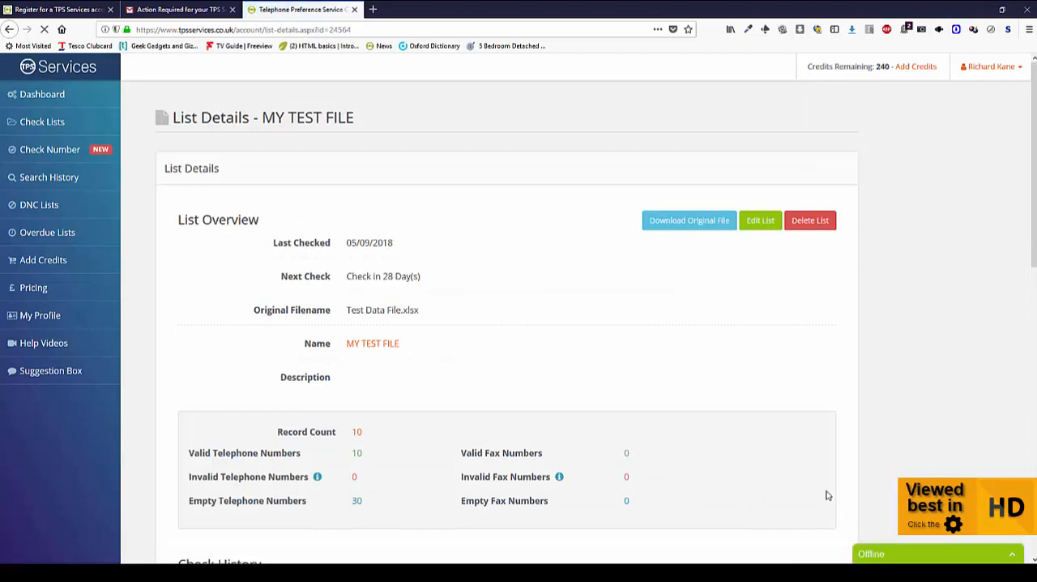
# - Review the list overview and check history of MY TEST FILE
pyautogui.scroll(-2, 747, 424)
pyautogui.scroll(-2, 747, 424)
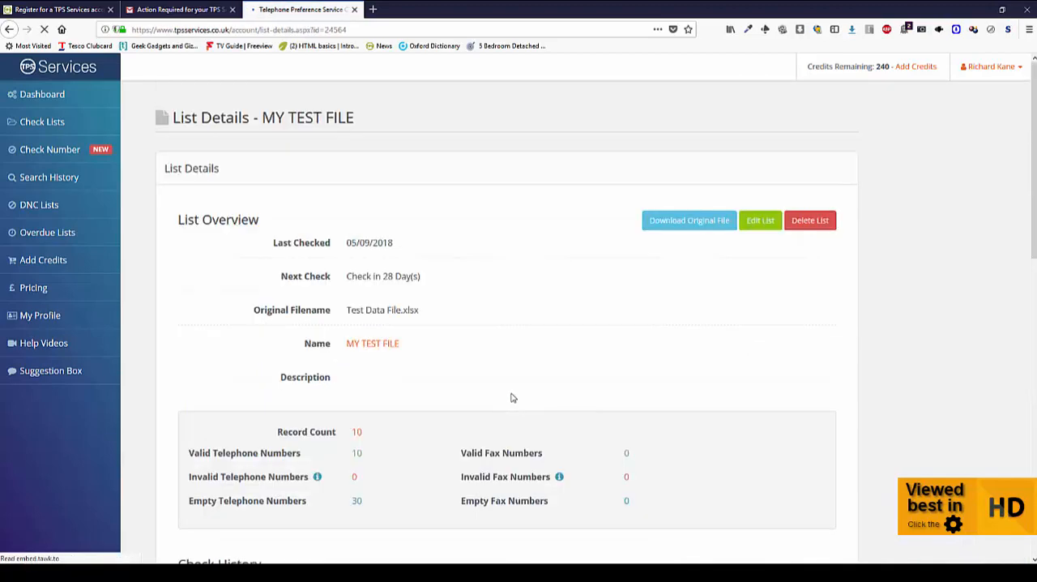
pyautogui.scroll(-3, 510, 397)
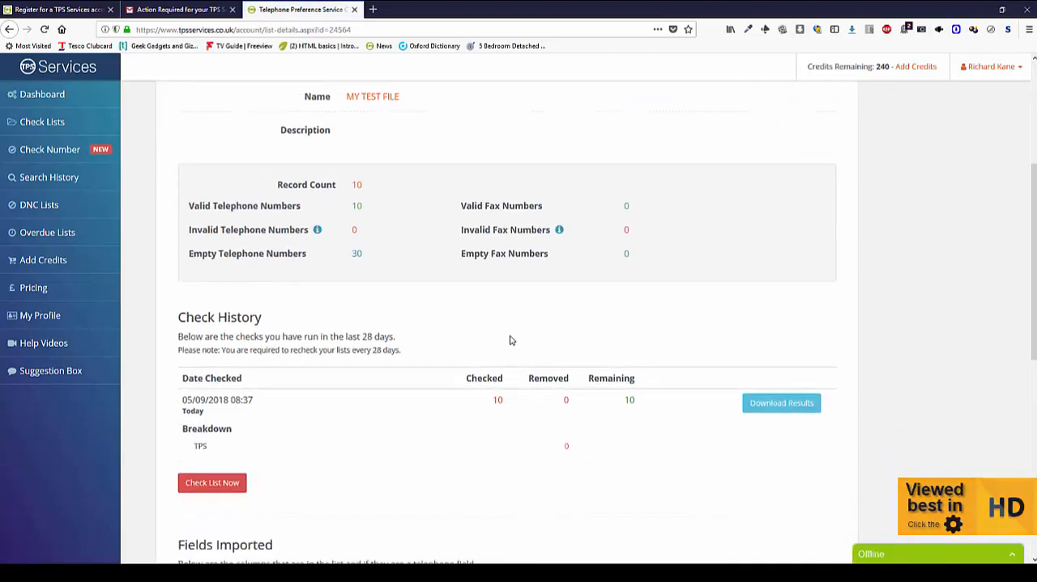